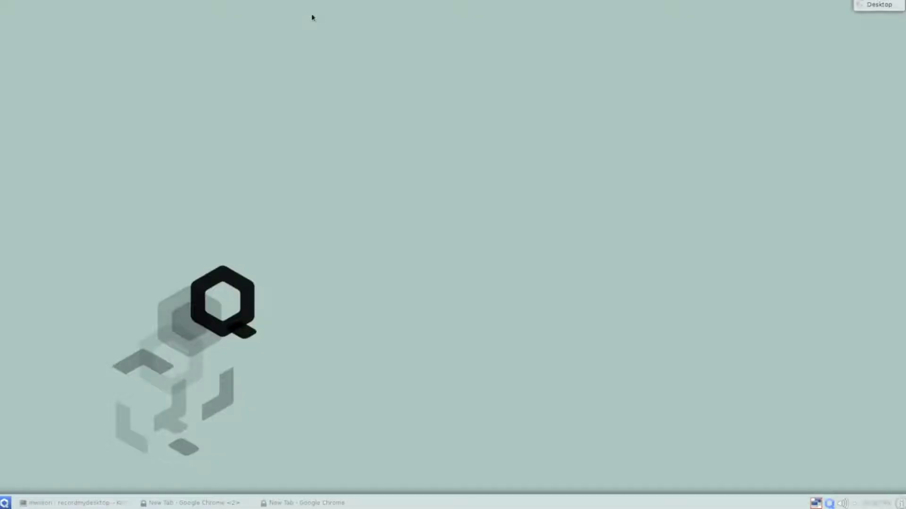
- Show the red-bordered untrusted Google Chrome window on the right half of the desktop
{"action": "left_click", "coordinate": [192, 503]}
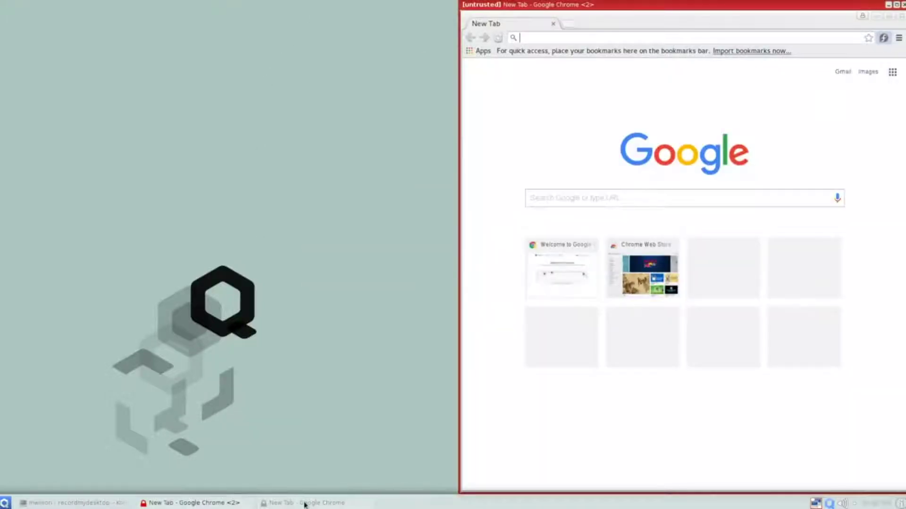
- Place the blue work Chrome window on the left, beside the red untrusted window
{"action": "left_click", "coordinate": [305, 503]}
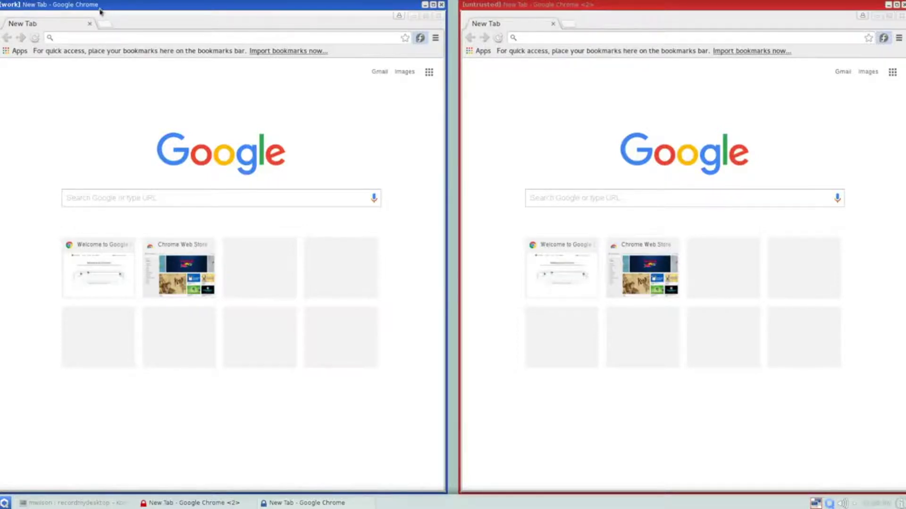
{"action": "left_click", "coordinate": [612, 13]}
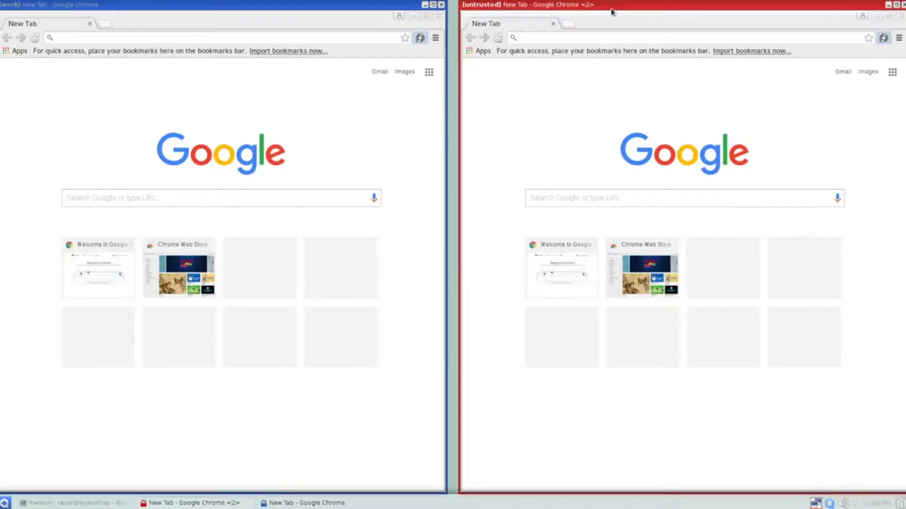
- Load gmail.com in the blue work window and start bookmarking it
{"action": "left_click", "coordinate": [119, 42]}
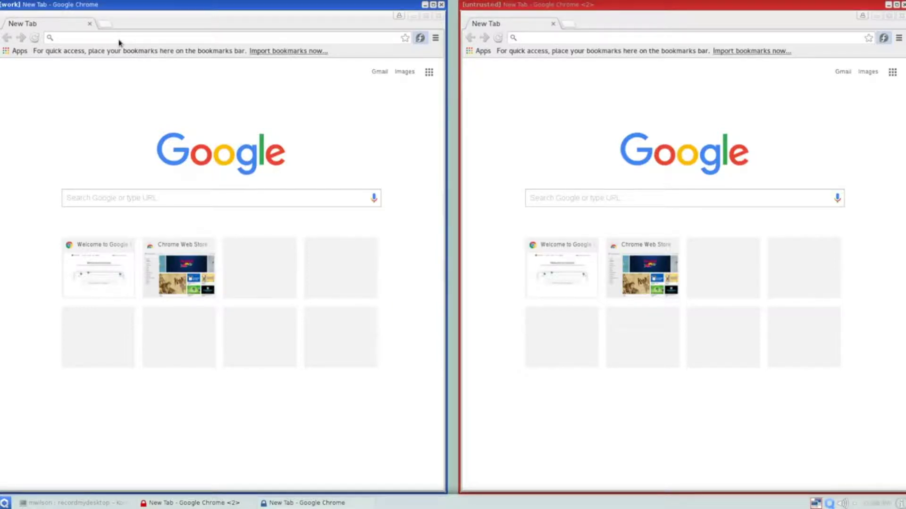
{"action": "type", "text": "gmail.com"}
{"action": "key", "text": "Return"}
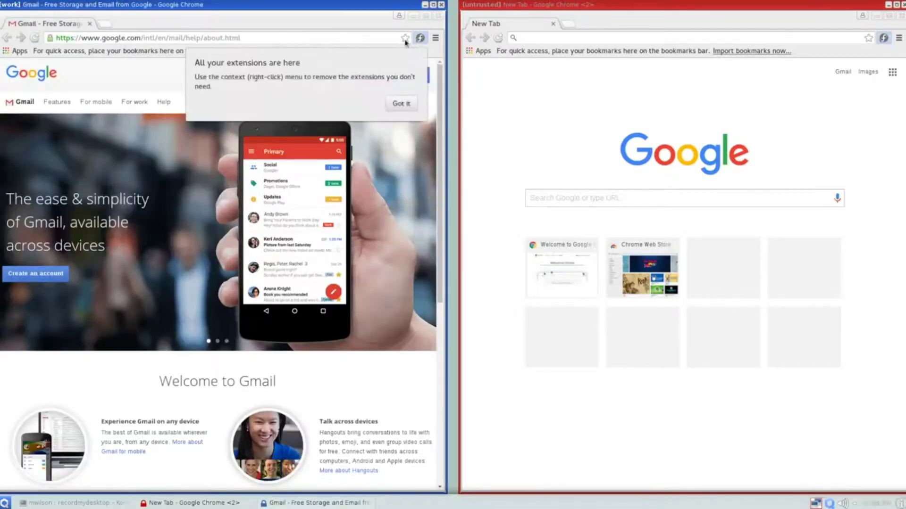
{"action": "left_click", "coordinate": [406, 38]}
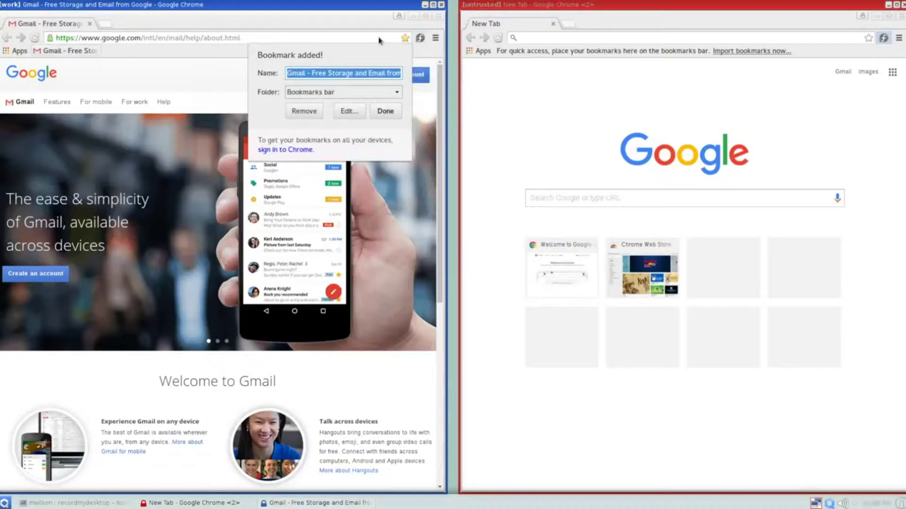
{"action": "type", "text": "gm"}
- Confirm the Gmail bookmark in the work window and select its address for github.co
{"action": "key", "text": "Return"}
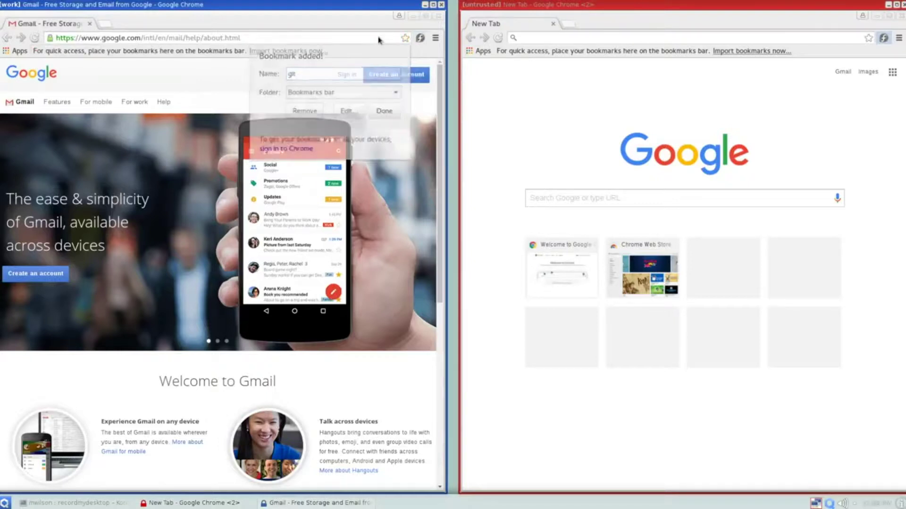
{"action": "left_click", "coordinate": [405, 38]}
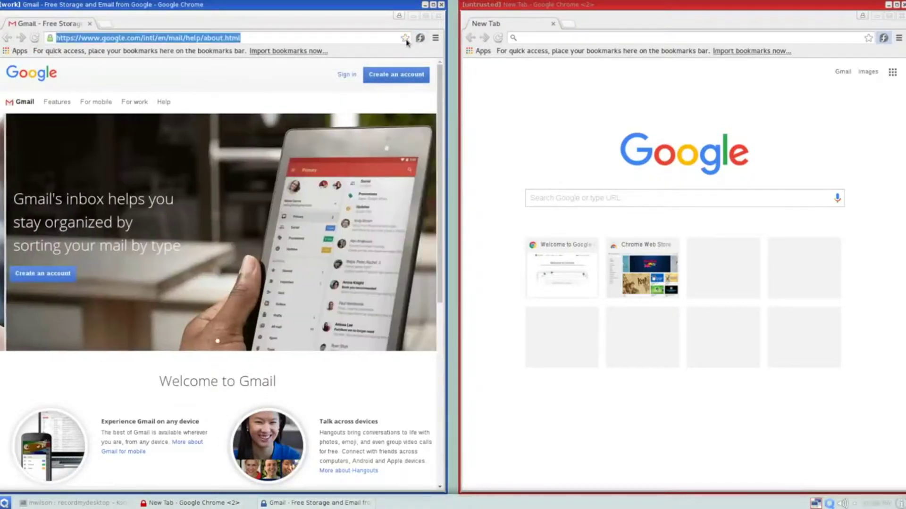
{"action": "left_click", "coordinate": [385, 111]}
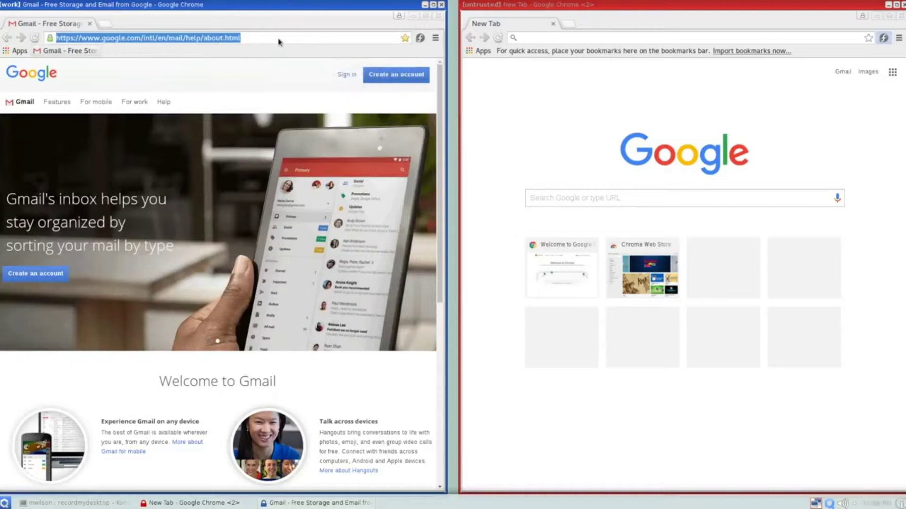
{"action": "type", "text": "github.co"}
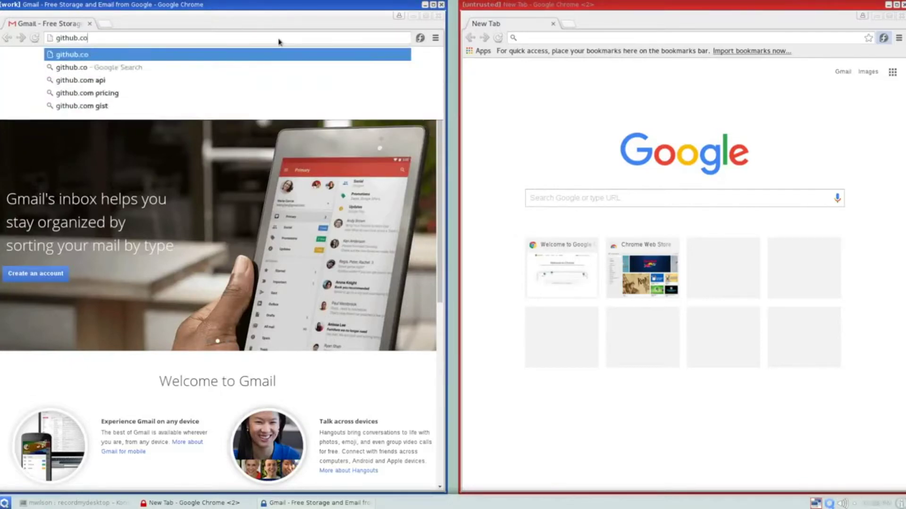